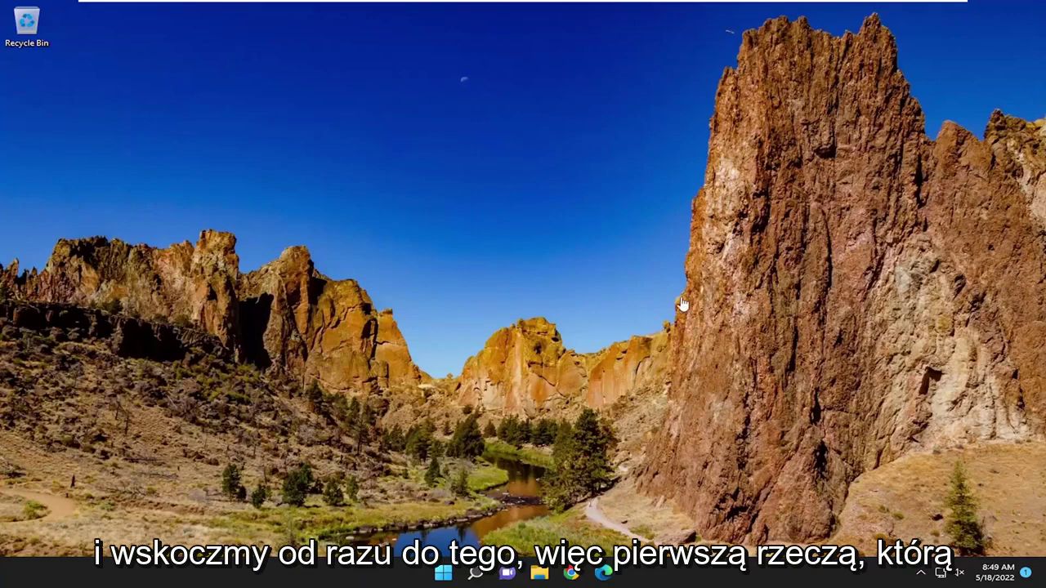
Step: Launch the Services app from a 'services' search
left_click(476, 574)
type("s")
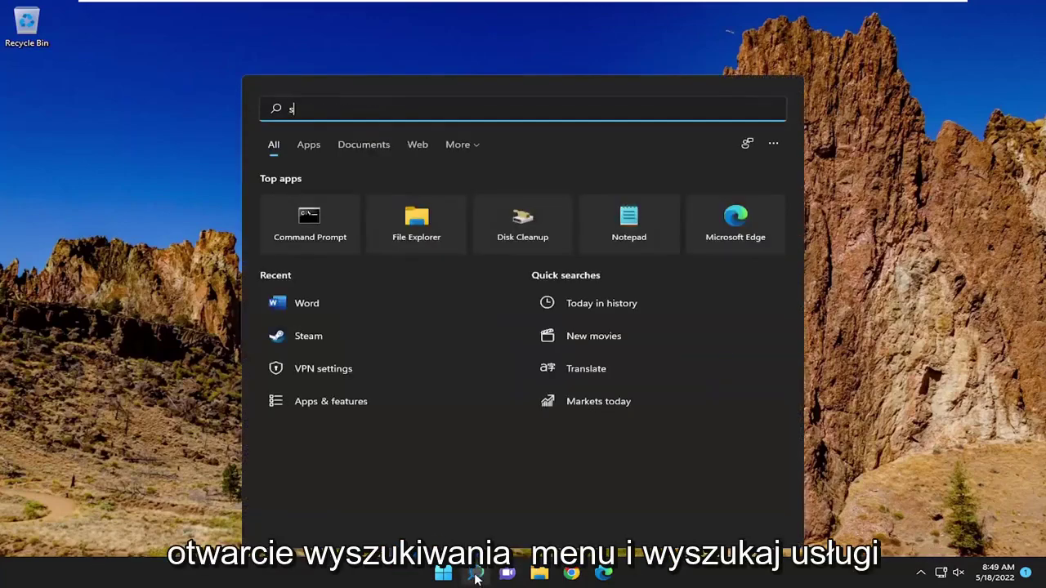
type("ervices")
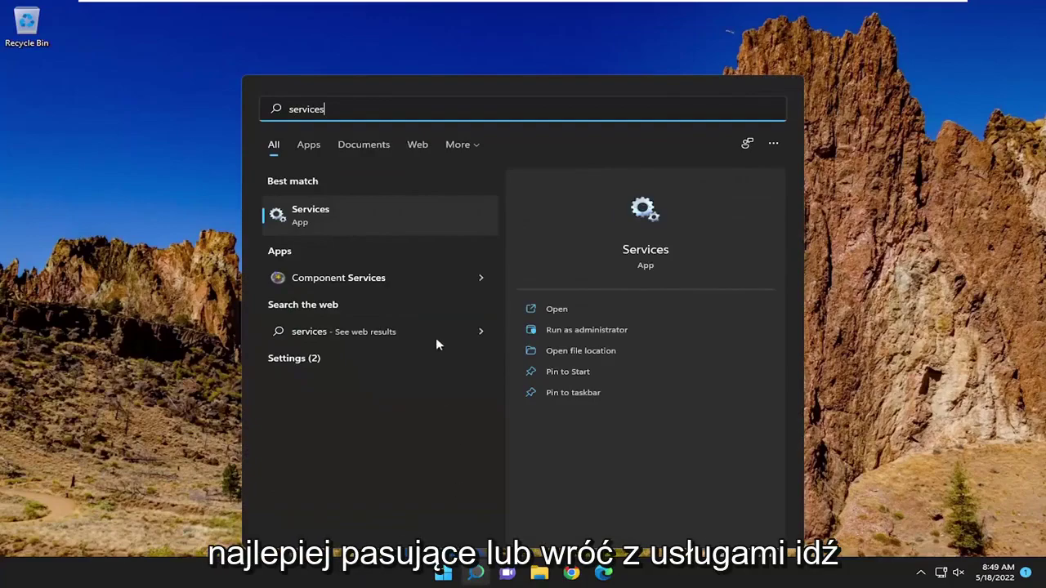
left_click(346, 226)
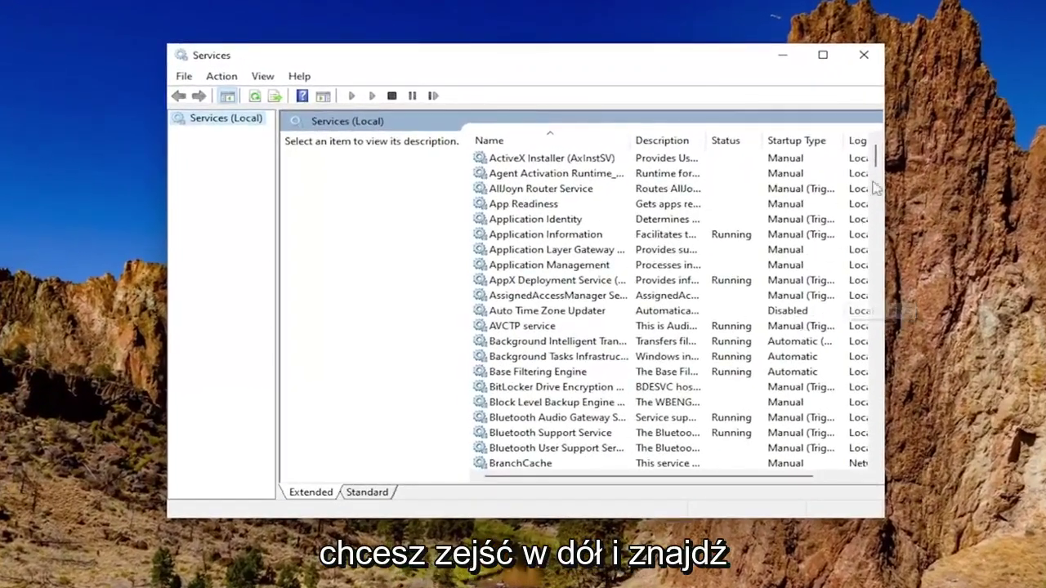
mouse_move(875, 155)
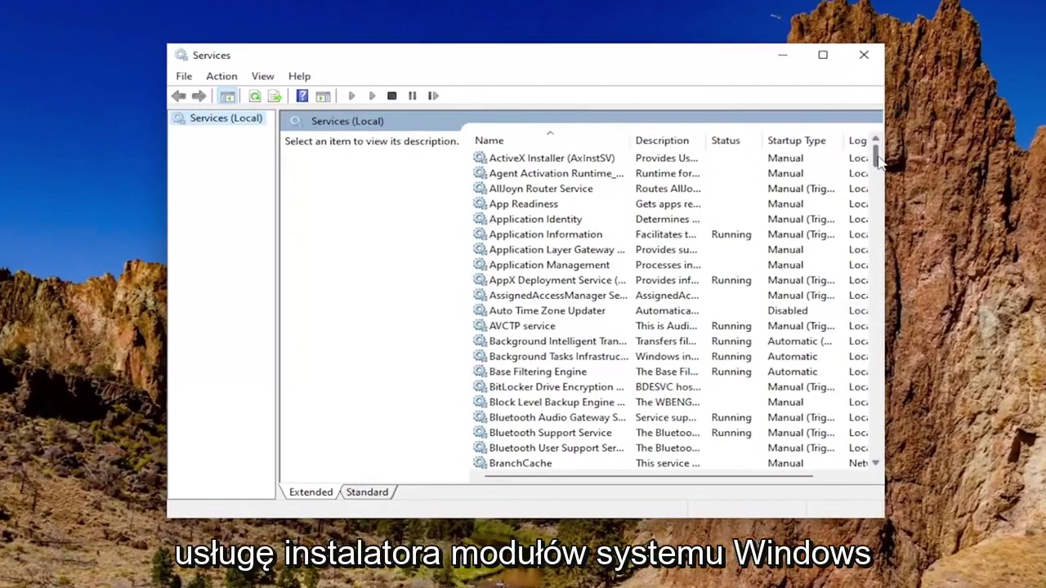
Step: Start the Windows Installer service and confirm its properties with OK
left_click_drag(876, 157, 775, 410)
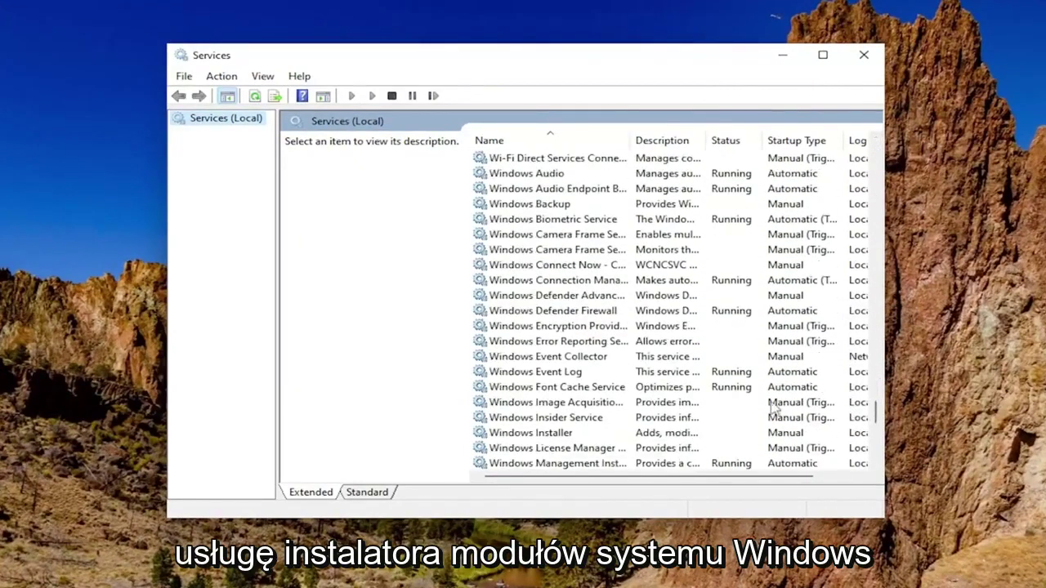
double_click(540, 433)
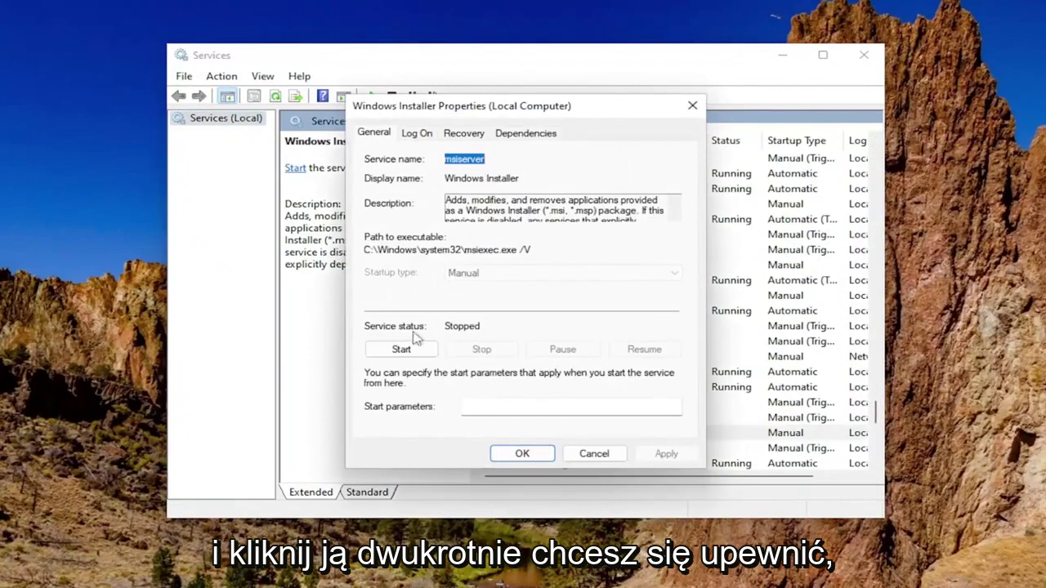
left_click(401, 352)
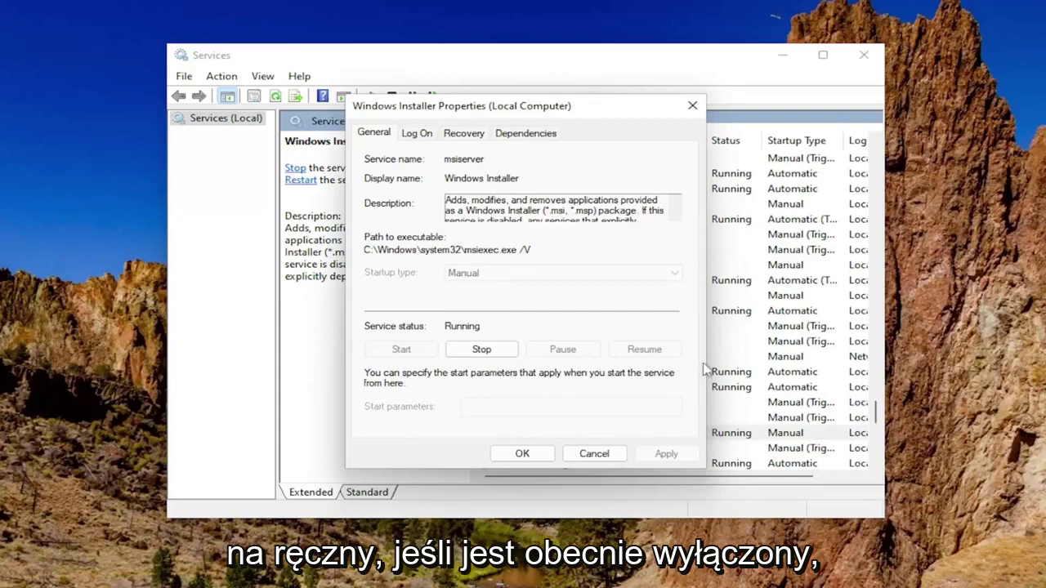
left_click(522, 453)
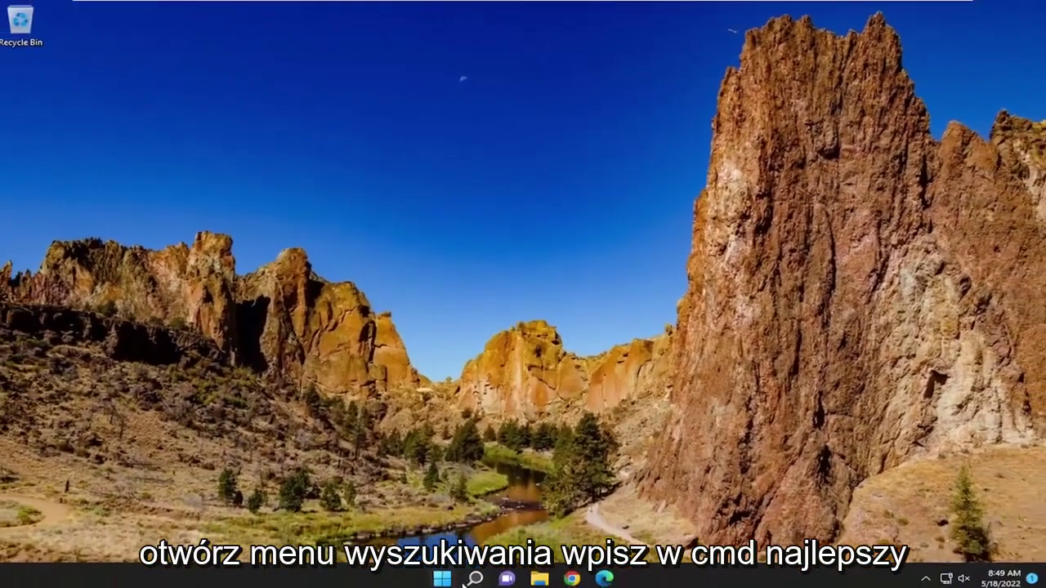
Step: Launch Command Prompt as administrator from a 'cmd' search, approving the UAC prompt
left_click(468, 573)
type("cmd")
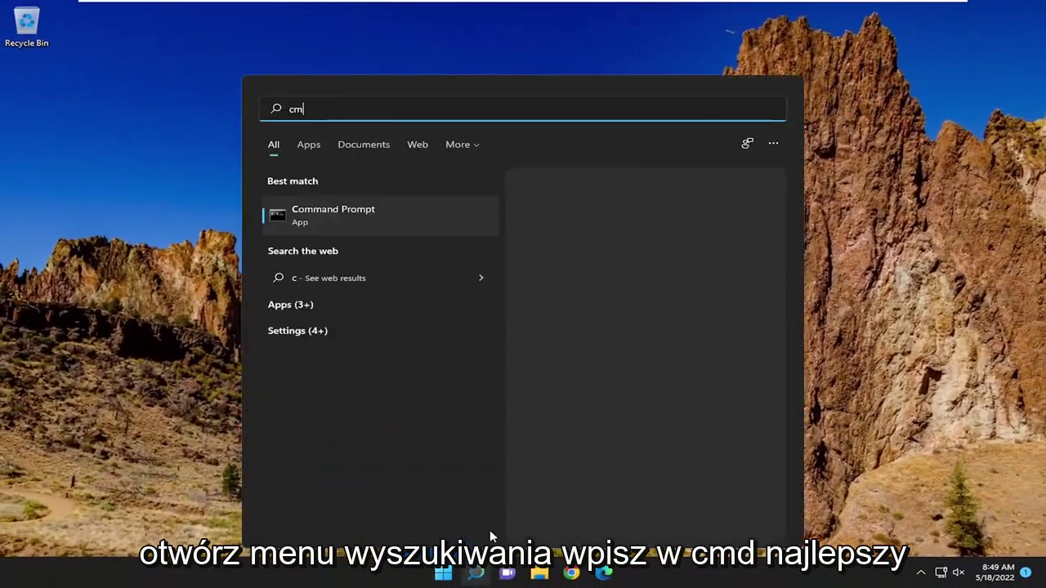
right_click(336, 222)
left_click(385, 235)
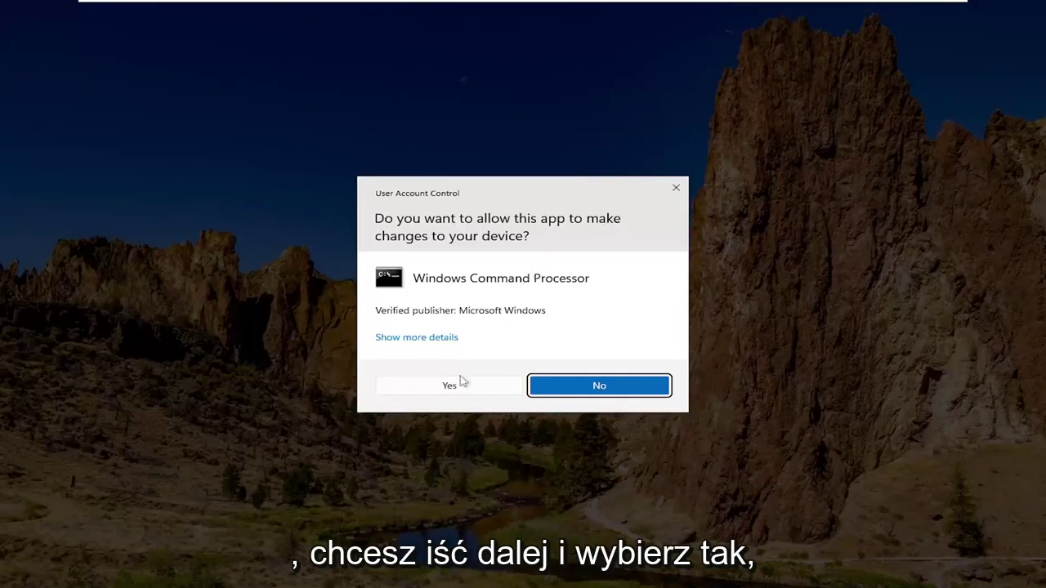
left_click(462, 384)
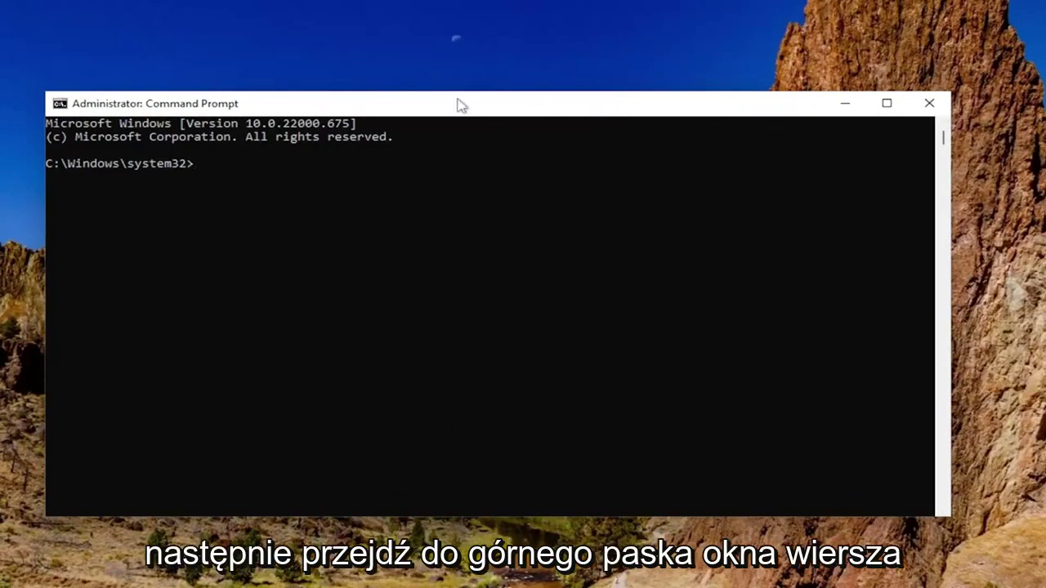
Step: Paste the DISM restorehealth command into the elevated prompt and run it to successful completion
right_click(455, 105)
mouse_move(500, 227)
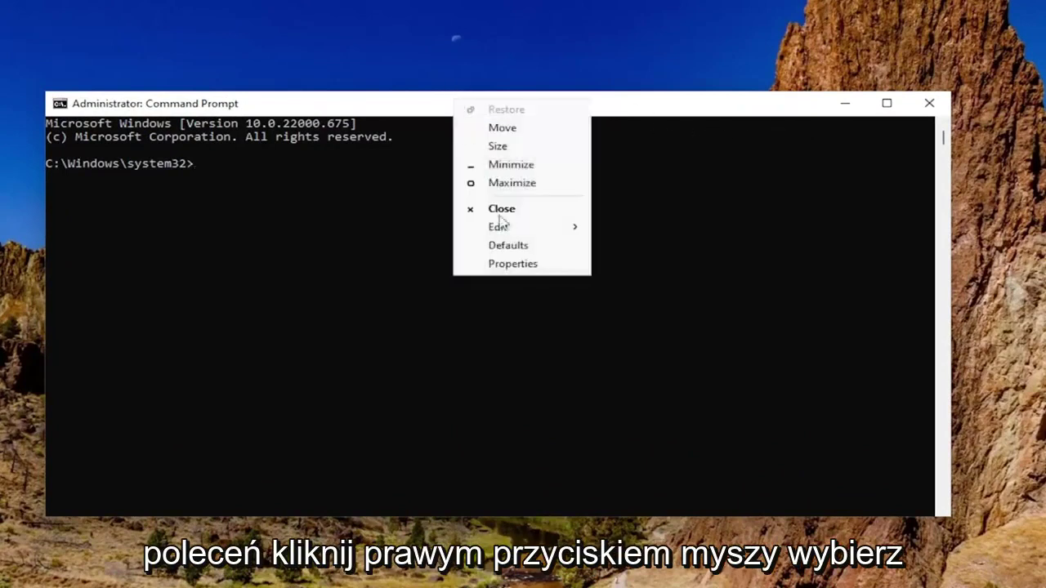
left_click(635, 263)
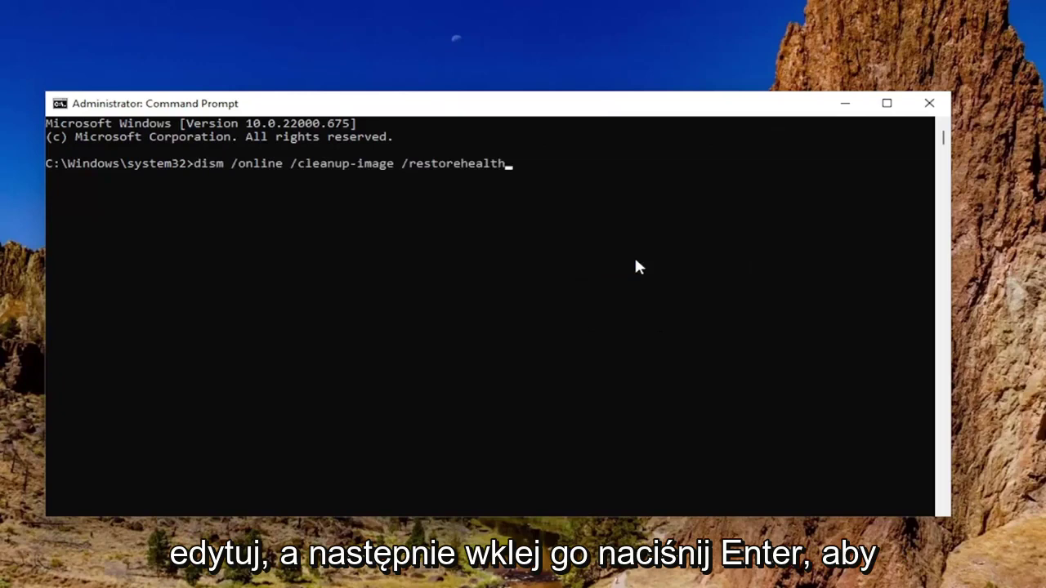
key("Return")
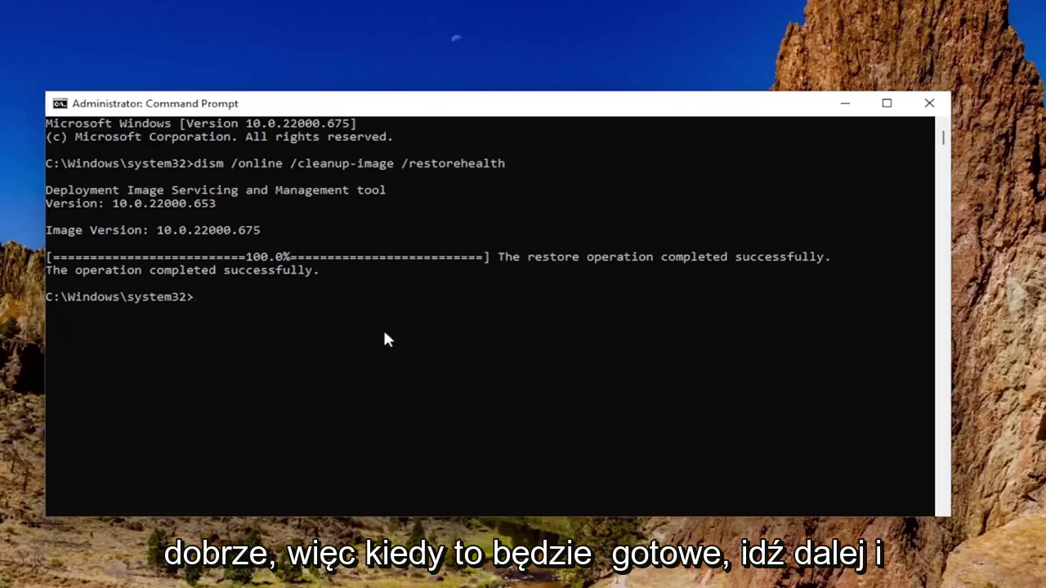
Step: Run chkdsk /r and answer y to check the volume at next restart
type("chkds")
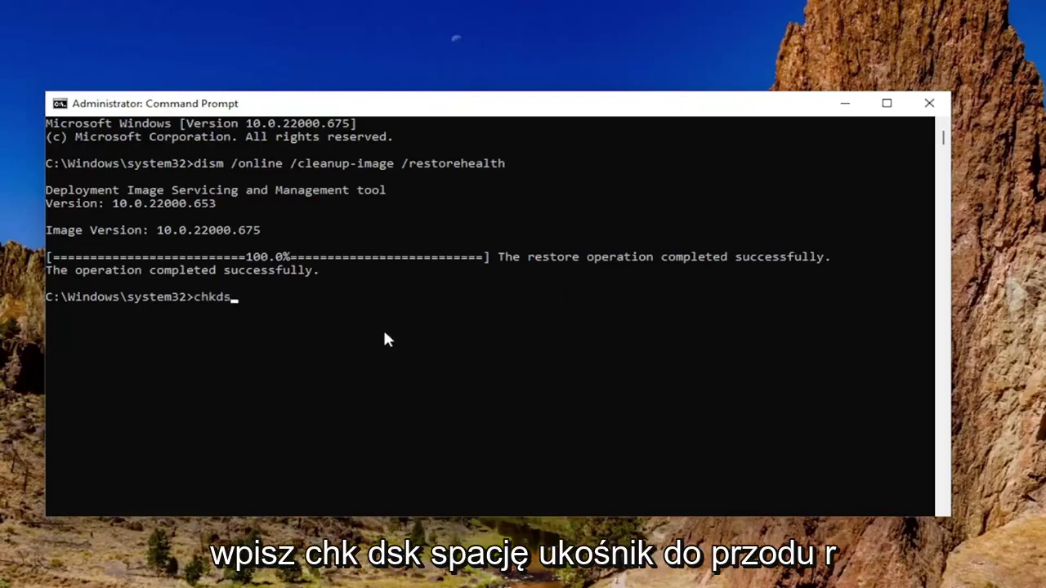
type("k /r")
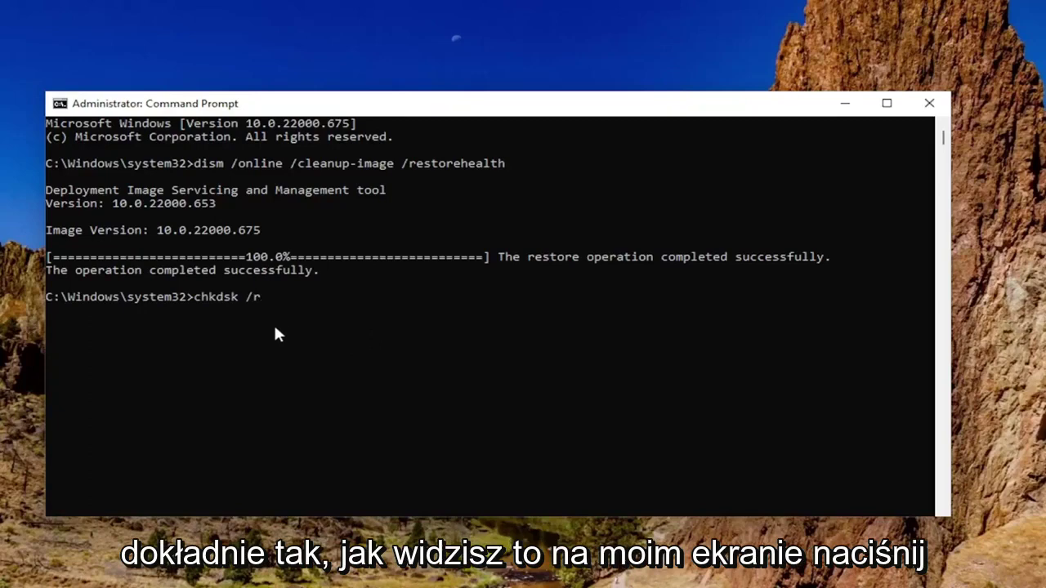
key("Return")
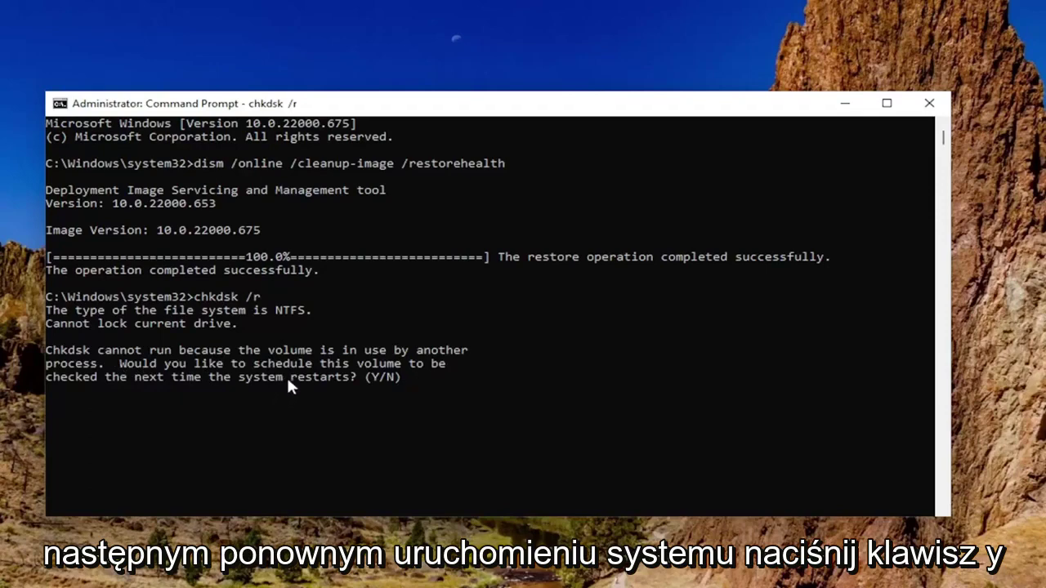
type("y")
key("Return")
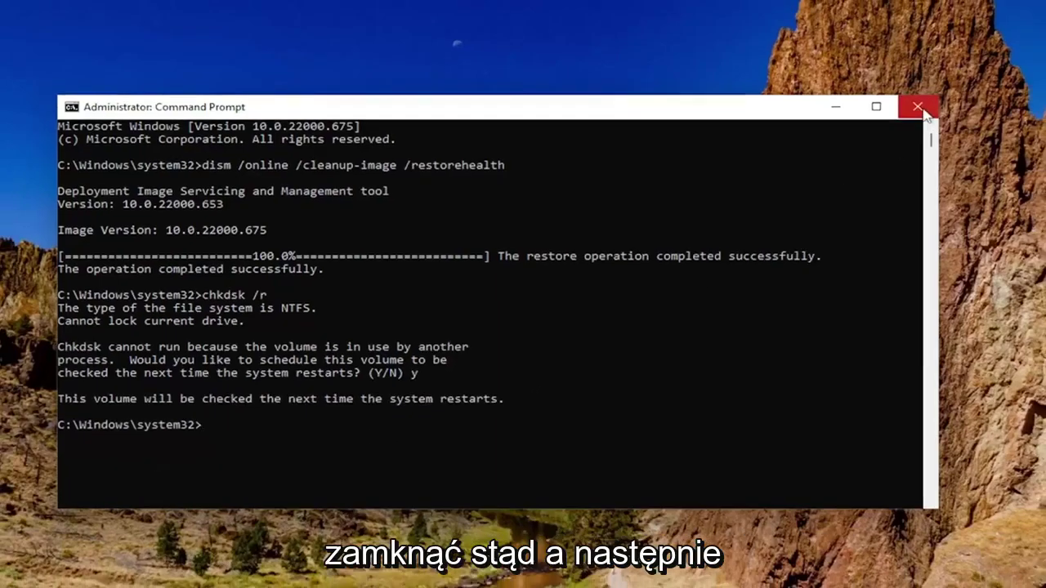
Step: Close the administrator Command Prompt and bring up the Win+X menu for restarting
left_click(929, 103)
key("super+x")
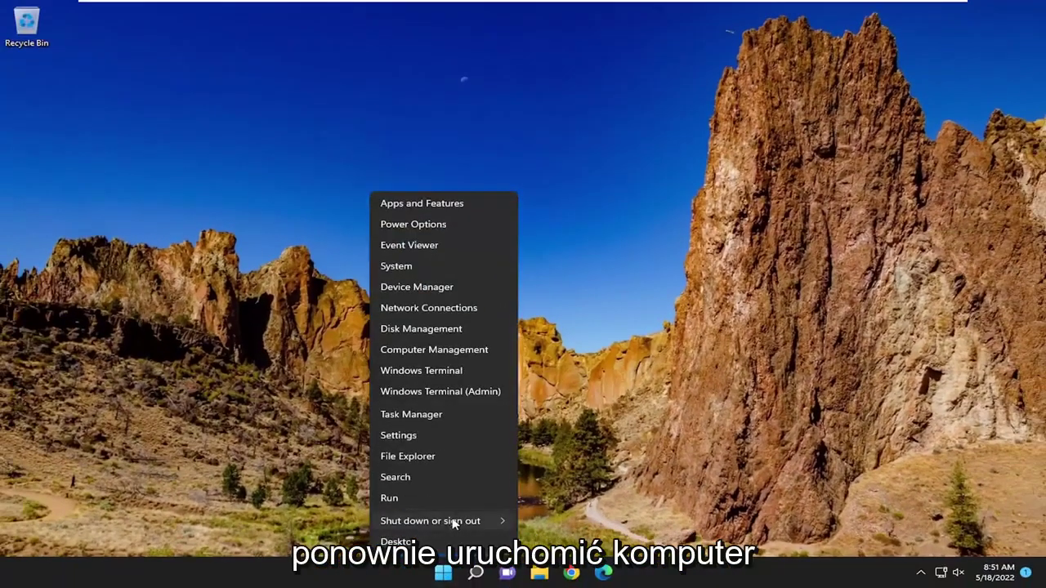